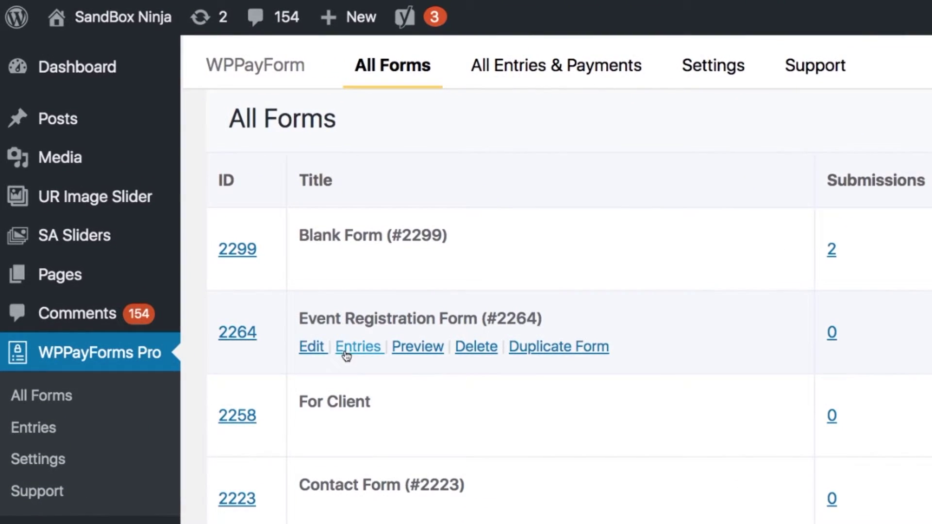
# - Open the Event Registration Form (#2264) for editing from All Forms
pyautogui.click(312, 347)
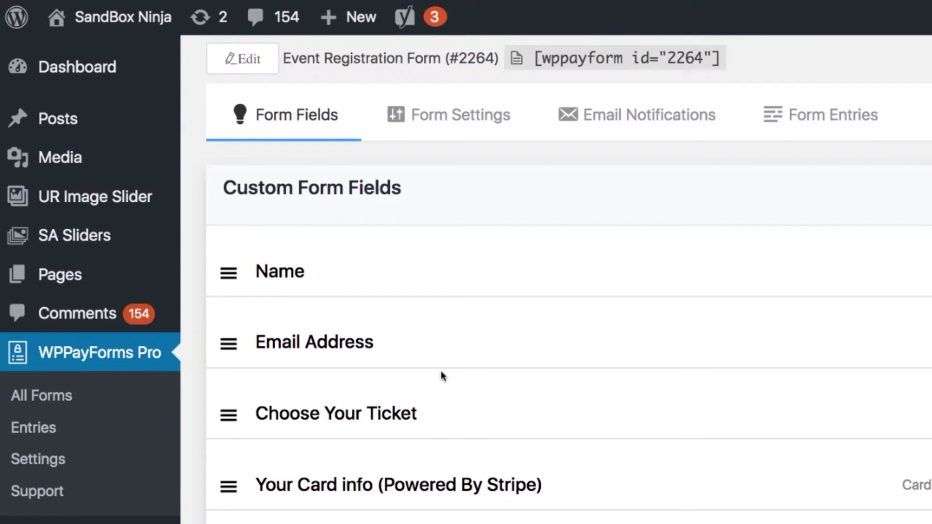
pyautogui.click(457, 117)
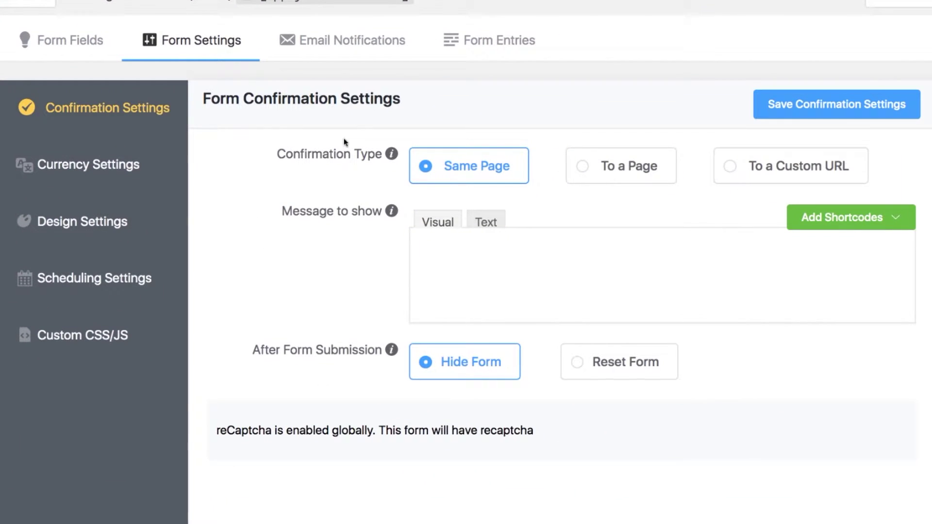
pyautogui.moveTo(386, 166); pyautogui.dragTo(274, 162)
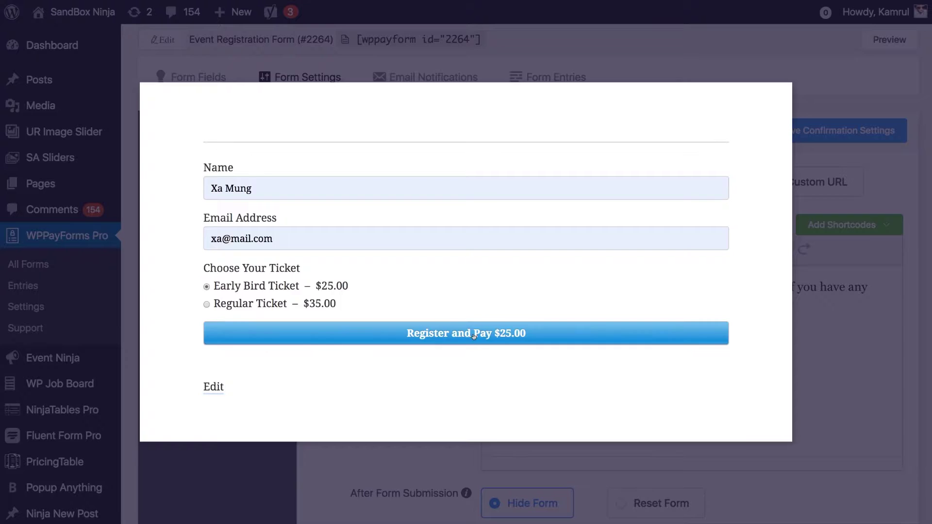
pyautogui.click(474, 336)
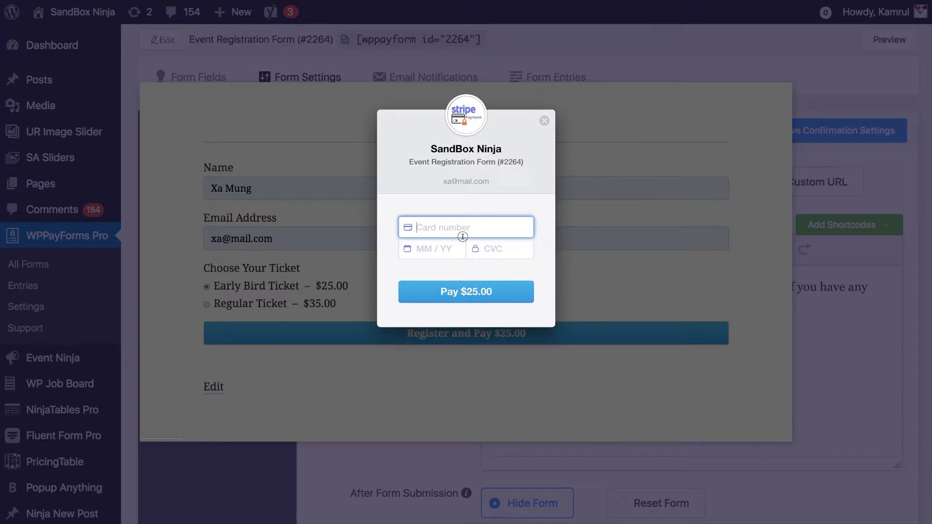
pyautogui.write('4242424424242202')
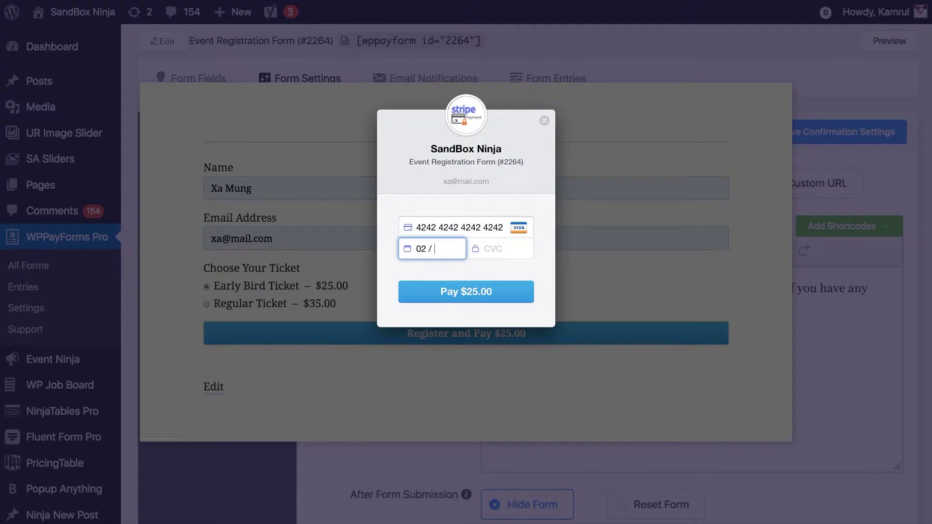
pyautogui.write('21234')
pyautogui.click(480, 290)
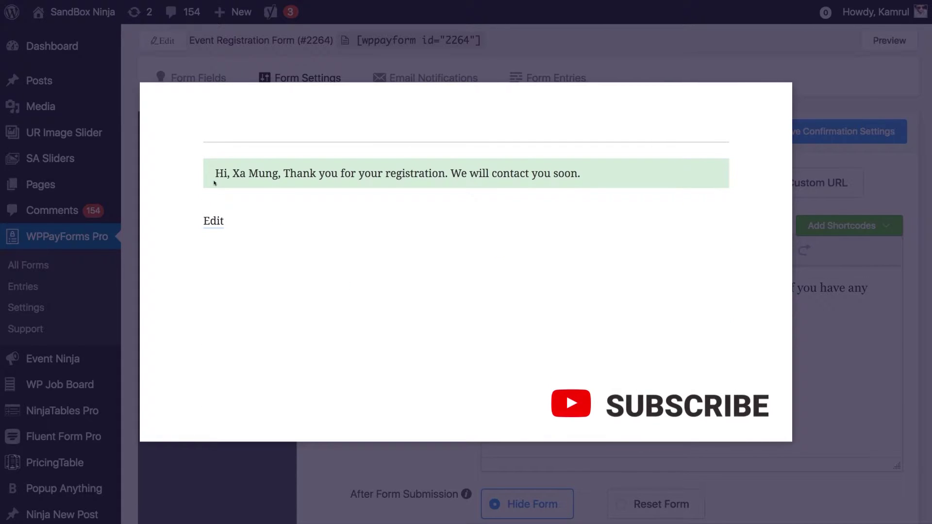
pyautogui.moveTo(370, 174); pyautogui.dragTo(591, 184)
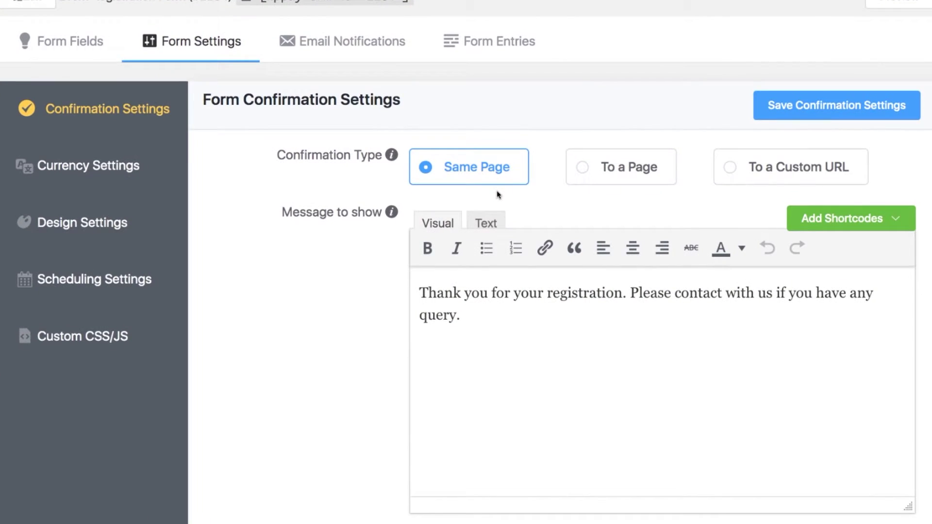
# - Send registrants to the Payment Confirmation page and copy the [wppayform_reciept] shortcode
pyautogui.click(595, 179)
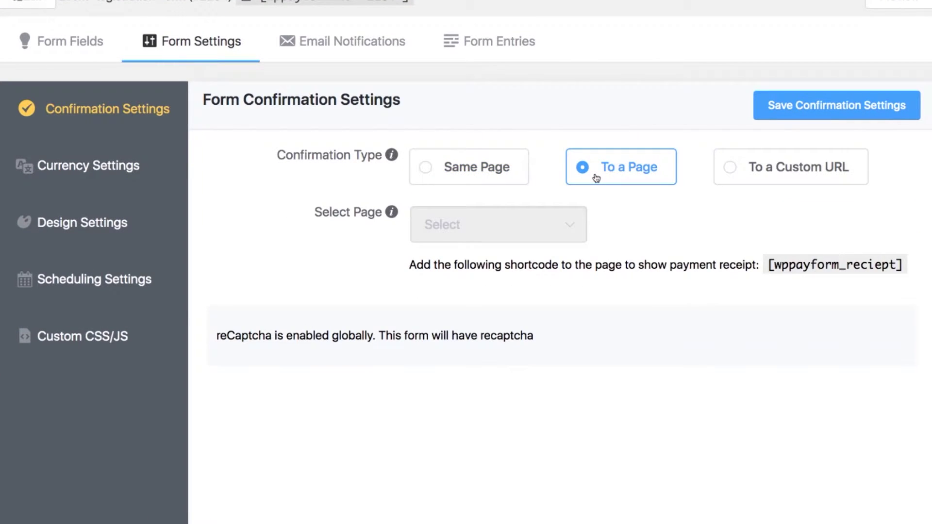
pyautogui.click(558, 225)
pyautogui.scroll(-1, 471, 283)
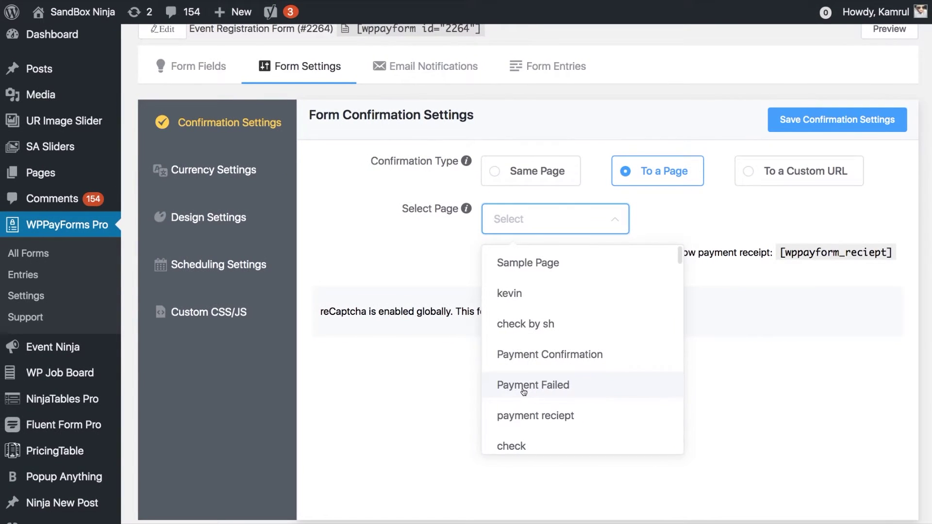
pyautogui.scroll(-1, 555, 312)
pyautogui.click(558, 312)
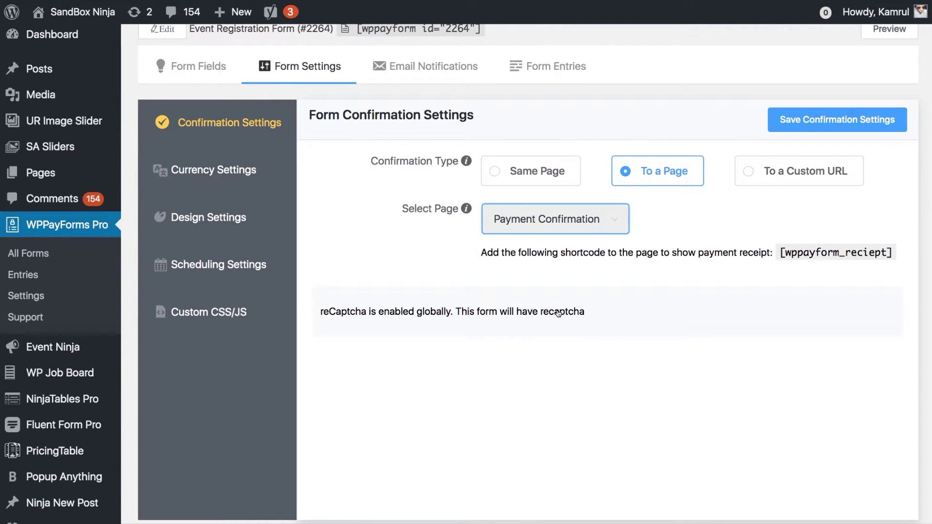
pyautogui.moveTo(781, 252); pyautogui.dragTo(893, 252)
pyautogui.rightClick(877, 251)
pyautogui.click(885, 268)
pyautogui.moveTo(41, 173)
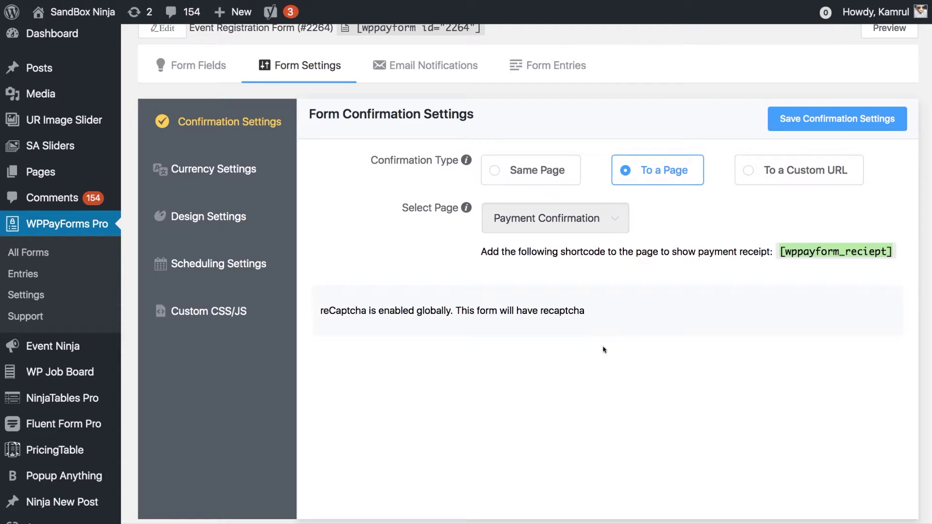
# - Check the Payment Confirmation page with a test payment, then switch to To a Custom URL
pyautogui.rightClick(49, 170)
pyautogui.click(75, 174)
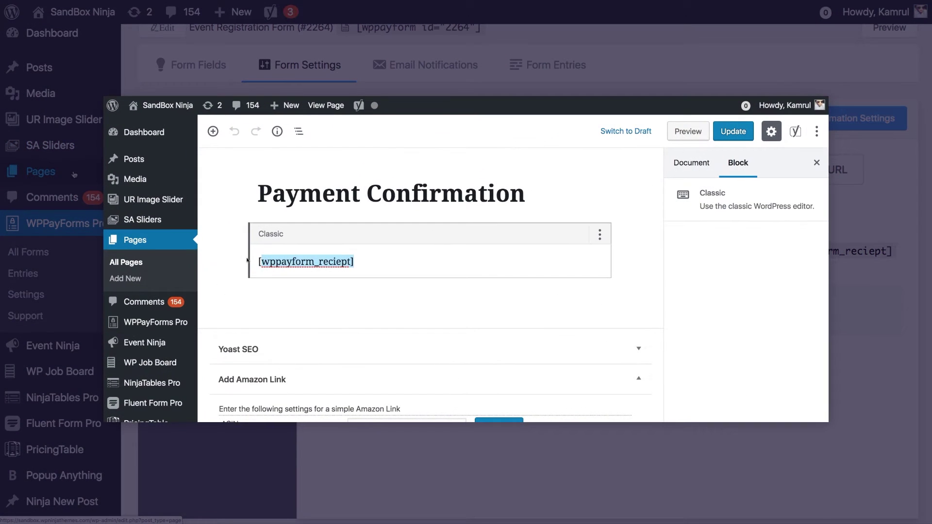
pyautogui.click(371, 268)
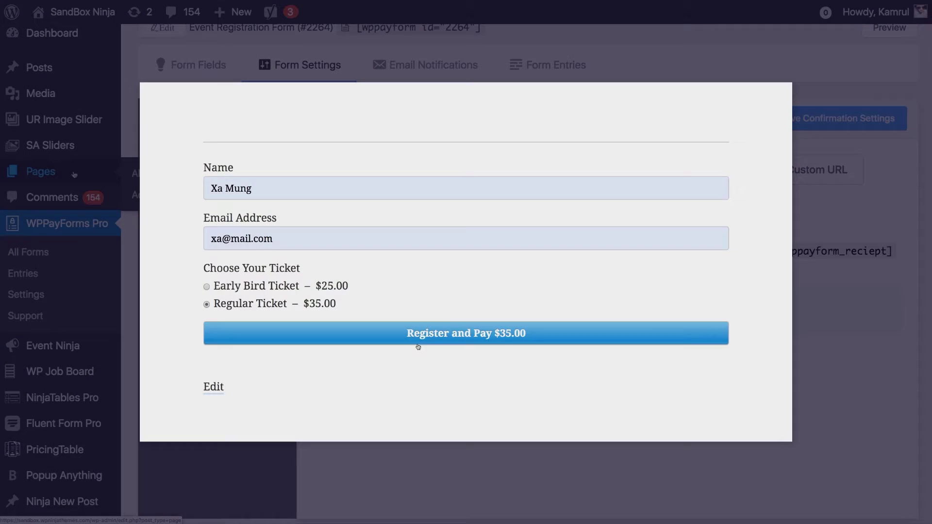
pyautogui.write('0222')
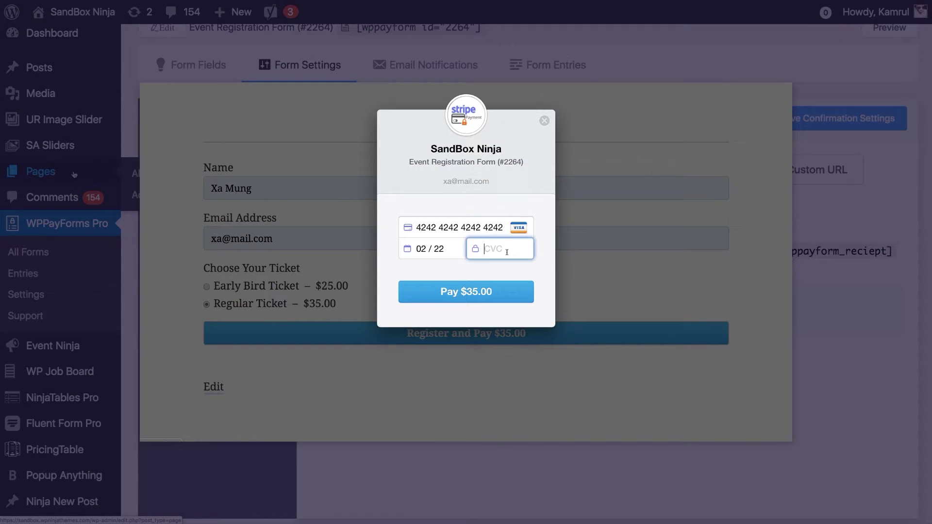
pyautogui.write('1234')
pyautogui.press('Return')
pyautogui.scroll(-1, 469, 232)
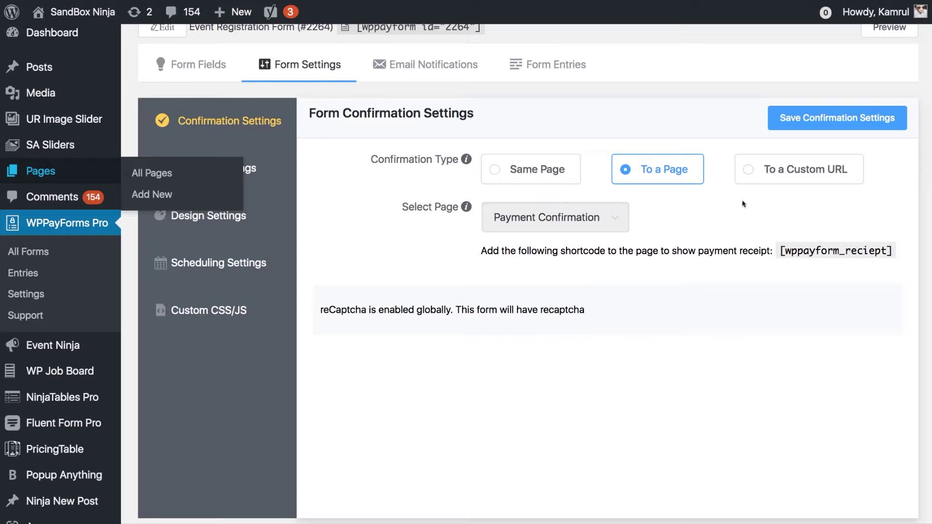
pyautogui.click(747, 175)
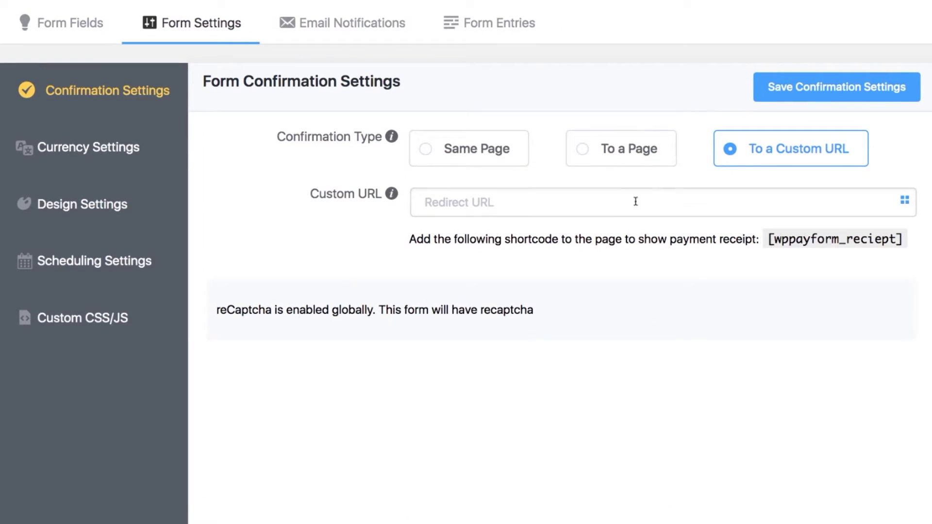
pyautogui.click(490, 205)
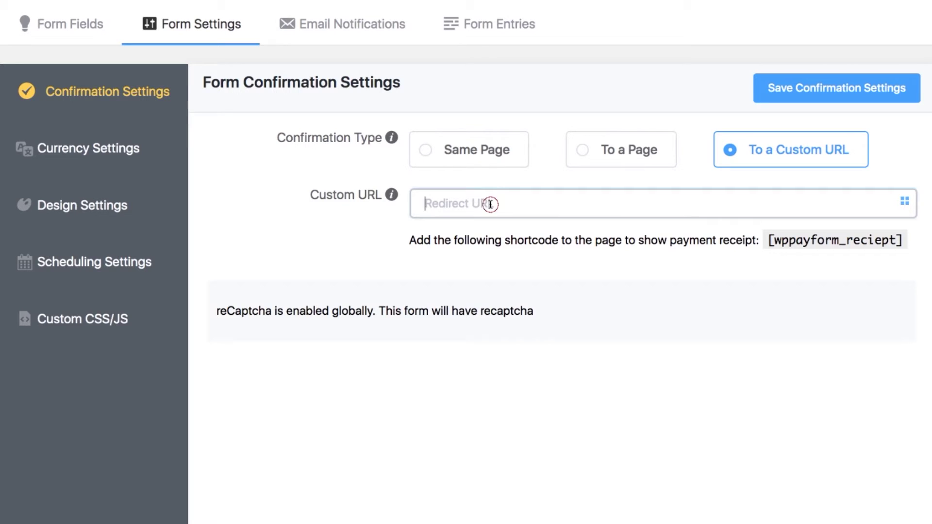
pyautogui.hotkey('ctrl', 'v')
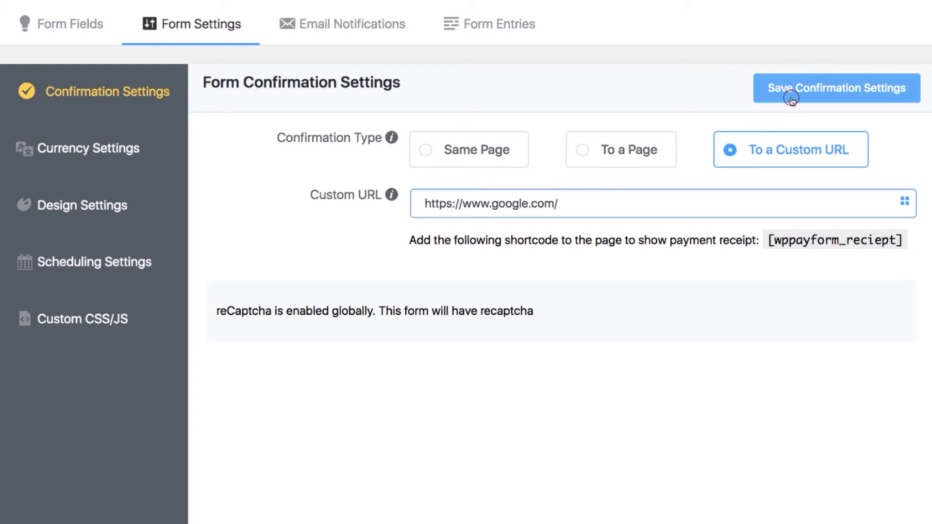
pyautogui.click(792, 97)
pyautogui.write('4242424242424242')
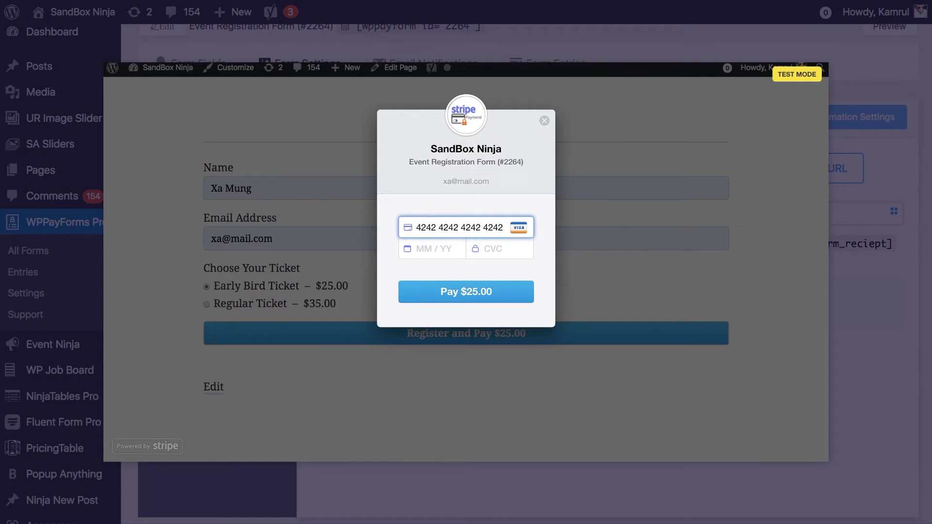
pyautogui.write('02221234')
pyautogui.click(498, 287)
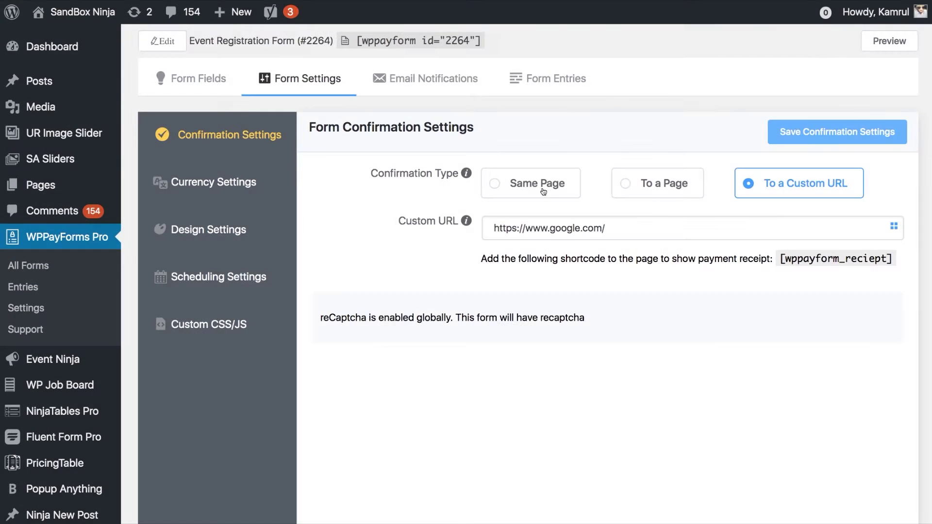
# - Switch to Same Page and personalize the thank-you message with {input.customer_name} after 'Hi'
pyautogui.click(543, 190)
pyautogui.moveTo(536, 309); pyautogui.dragTo(666, 288)
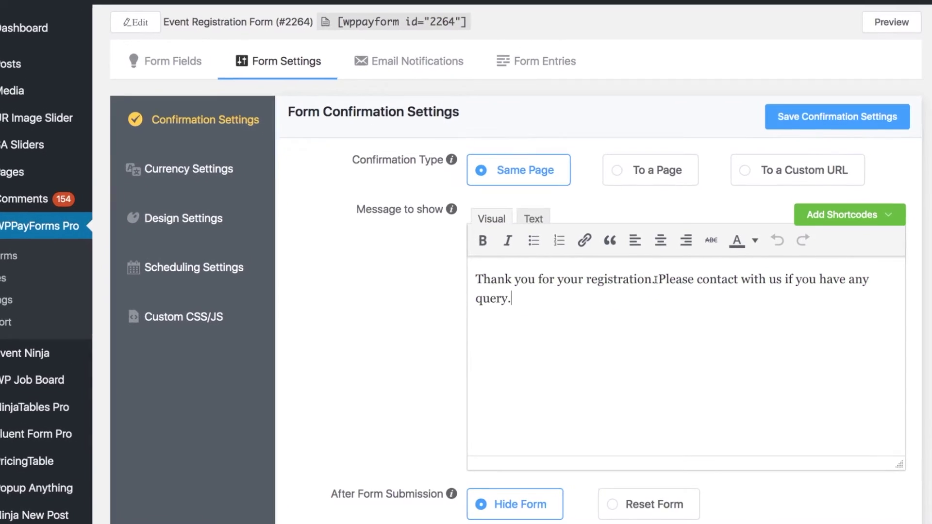
pyautogui.press('BackSpace')
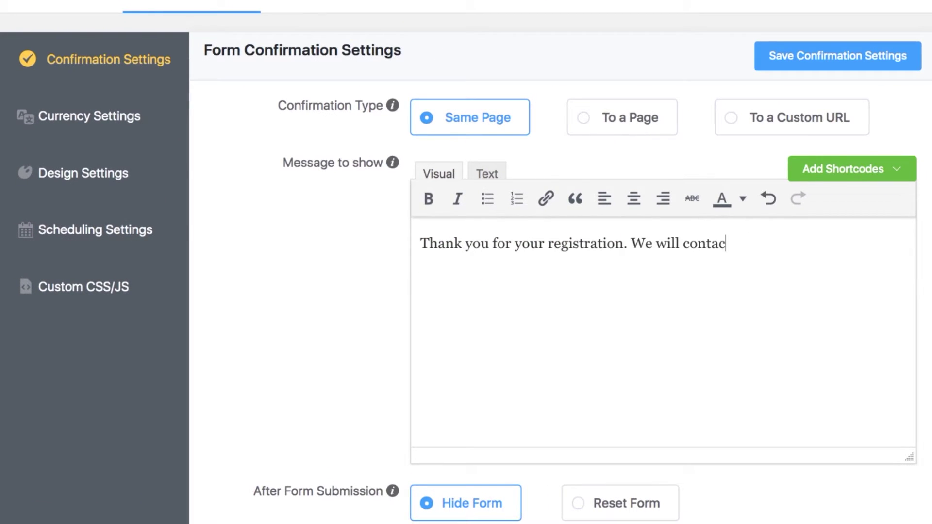
pyautogui.write('.')
pyautogui.click(416, 242)
pyautogui.write('Hi,')
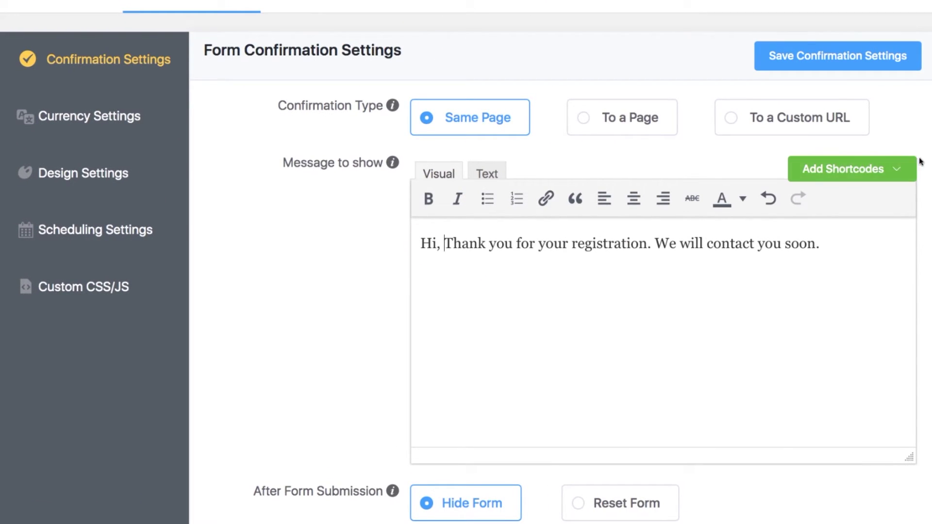
pyautogui.click(918, 162)
pyautogui.click(491, 20)
pyautogui.write(', {input.customer_name')
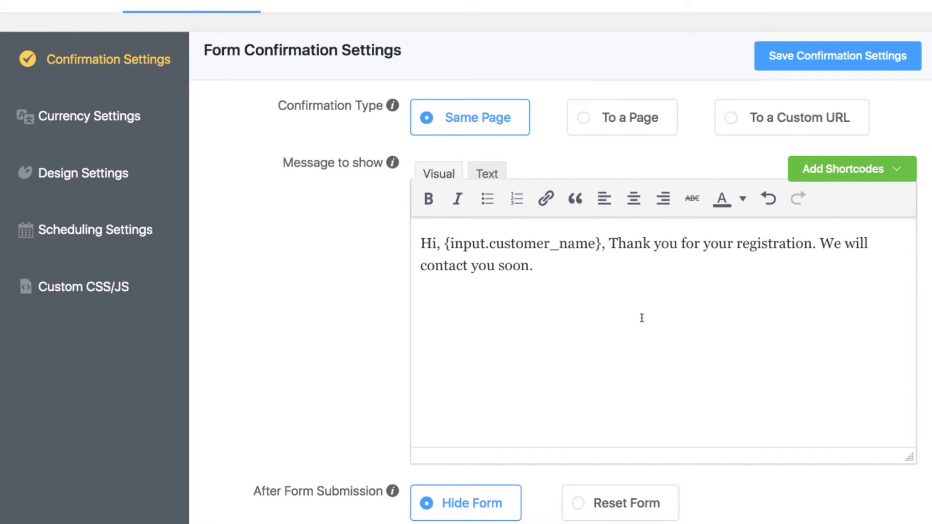
pyautogui.scroll(-2, 642, 318)
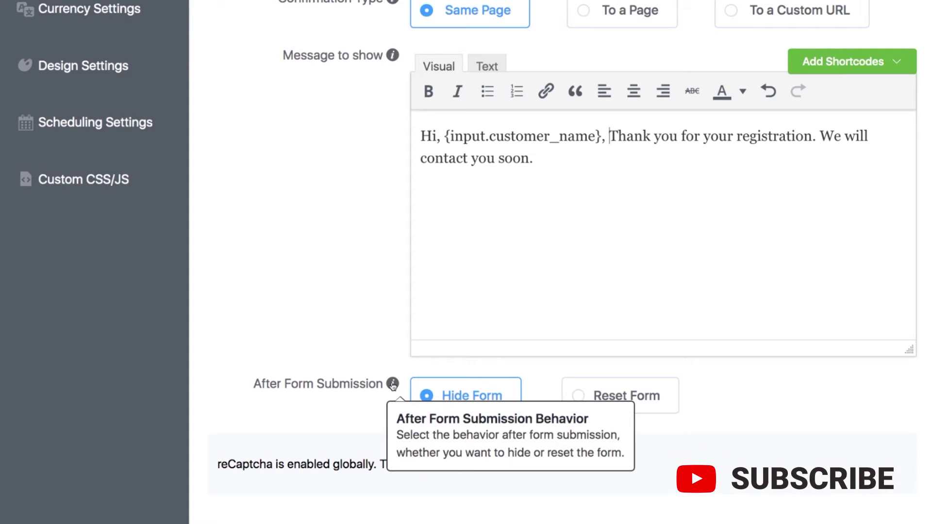
# - Toggle Reset Form, then choose Hide Form for after submission
pyautogui.click(590, 395)
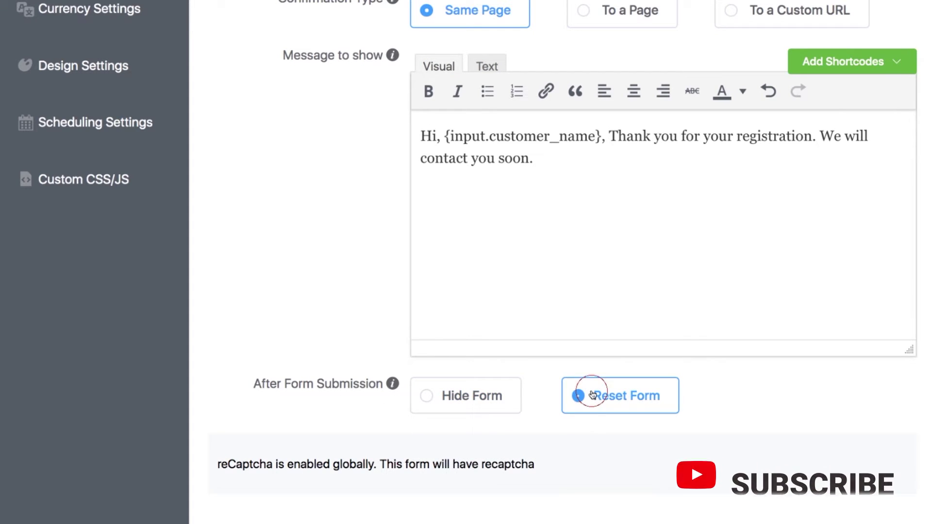
pyautogui.click(485, 396)
pyautogui.scroll(-1, 437, 405)
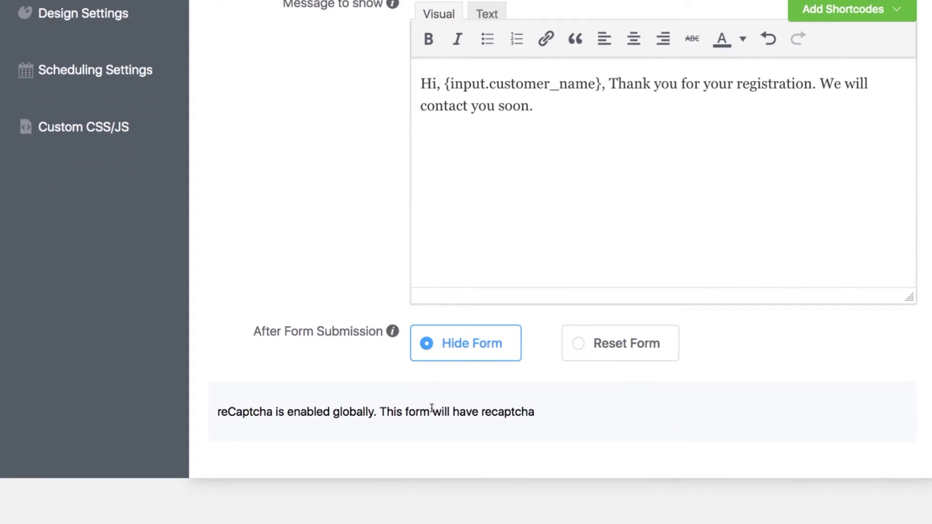
pyautogui.moveTo(218, 412); pyautogui.dragTo(535, 412)
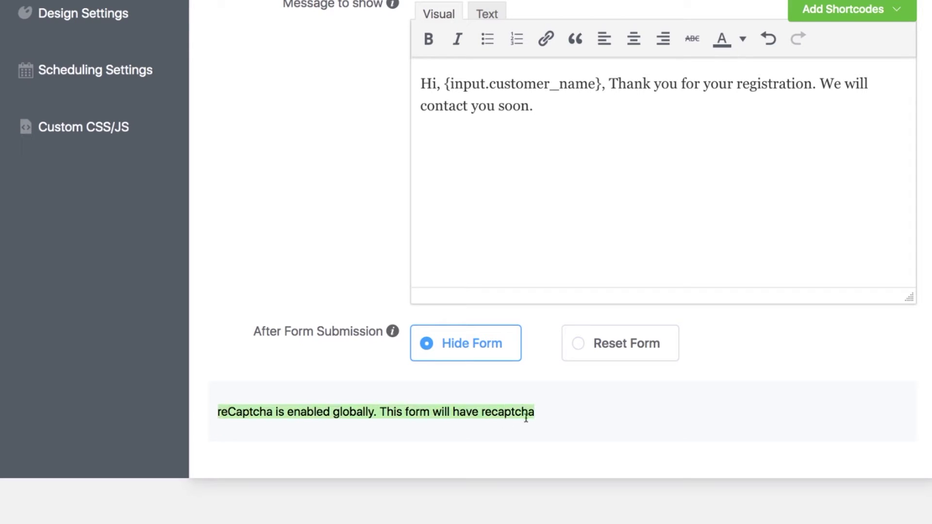
pyautogui.click(555, 417)
pyautogui.scroll(3, 555, 417)
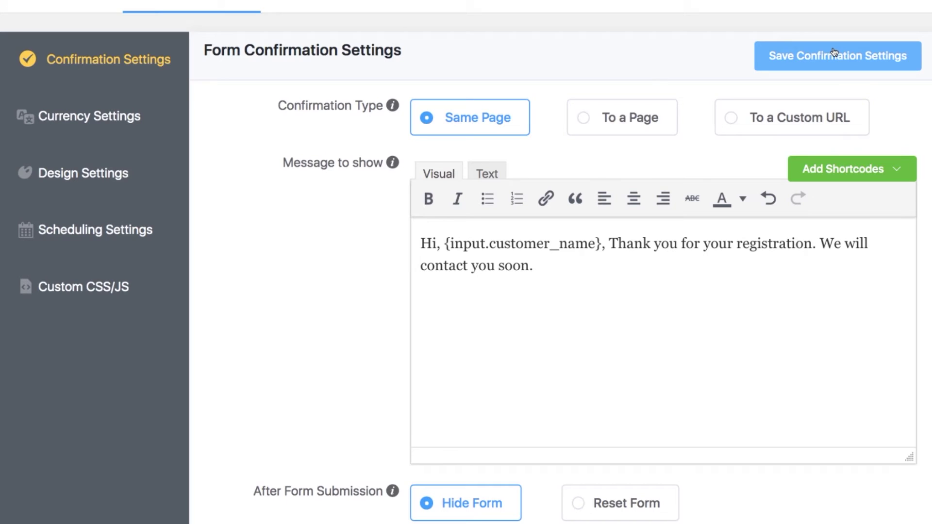